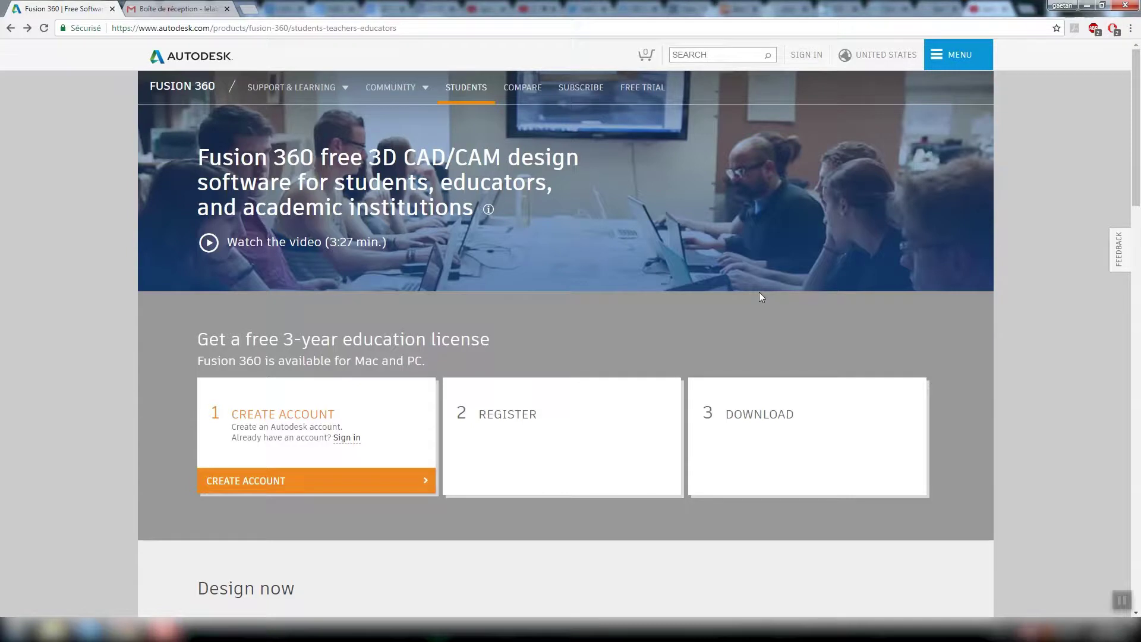
Start the education account form, choosing France as country and Student as role
left_click(344, 480)
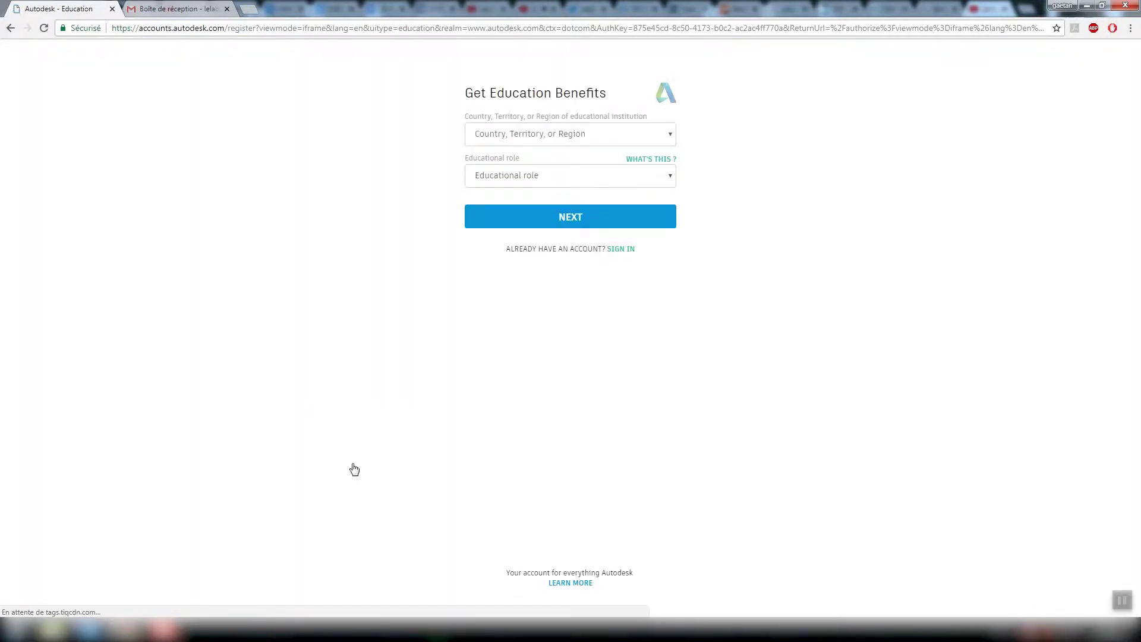
left_click(574, 134)
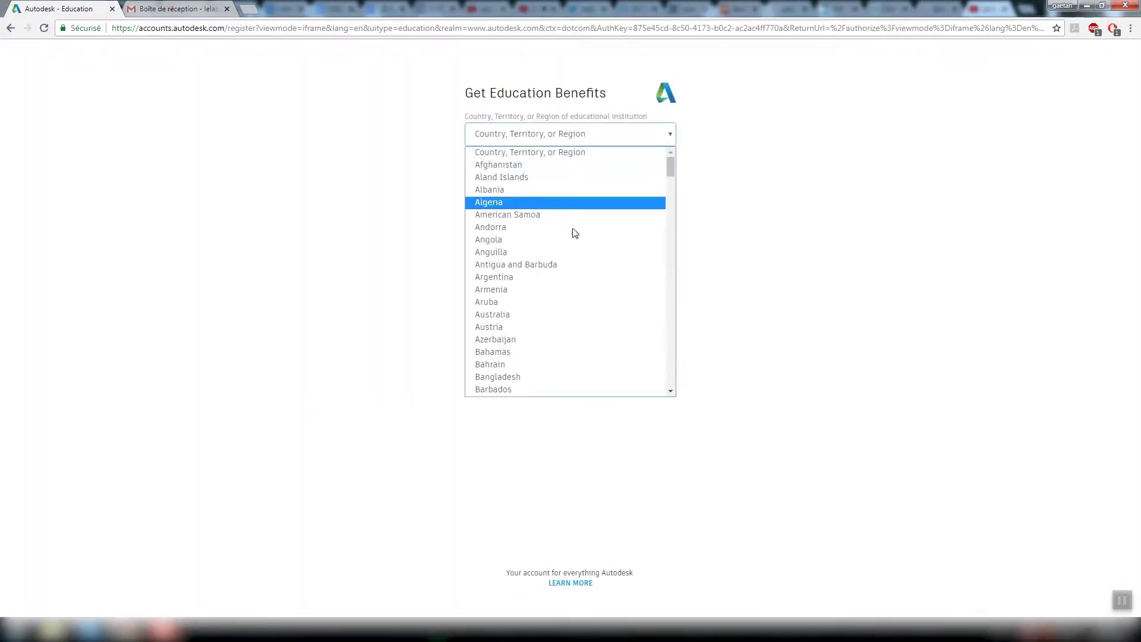
key("f")
key("f")
key("f")
key("f")
key("f")
key("f")
left_click(552, 383)
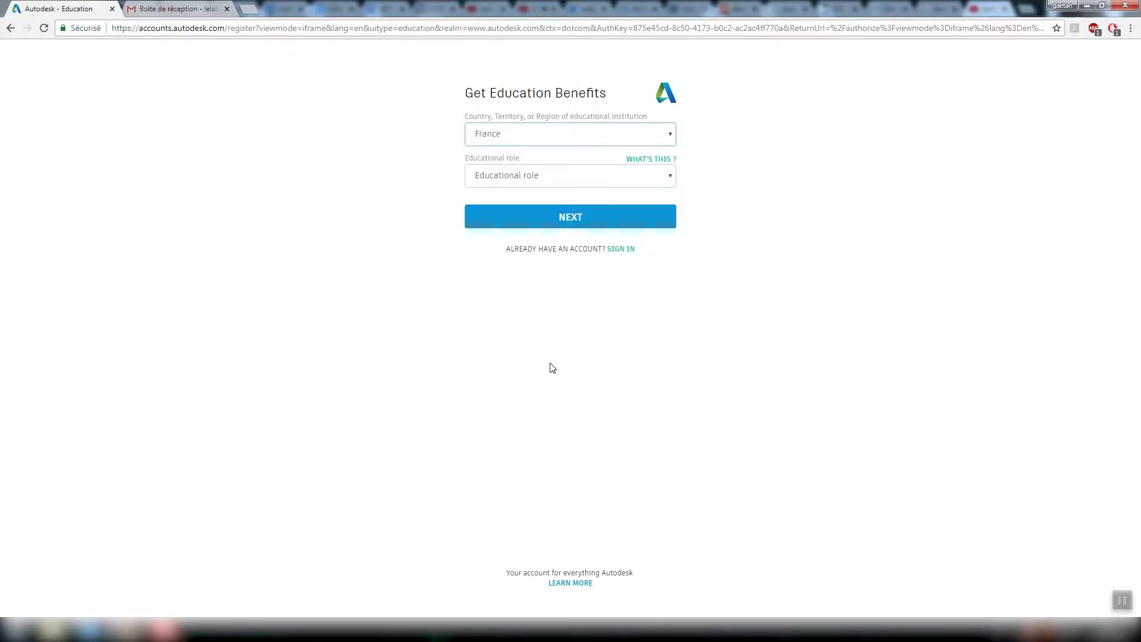
left_click(549, 177)
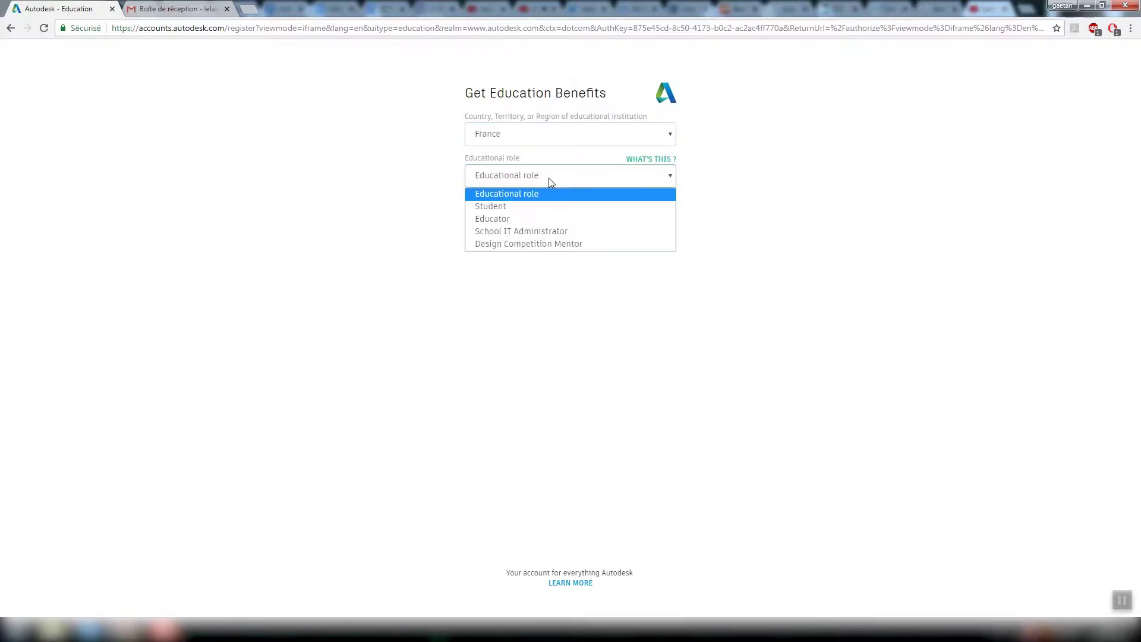
left_click(567, 208)
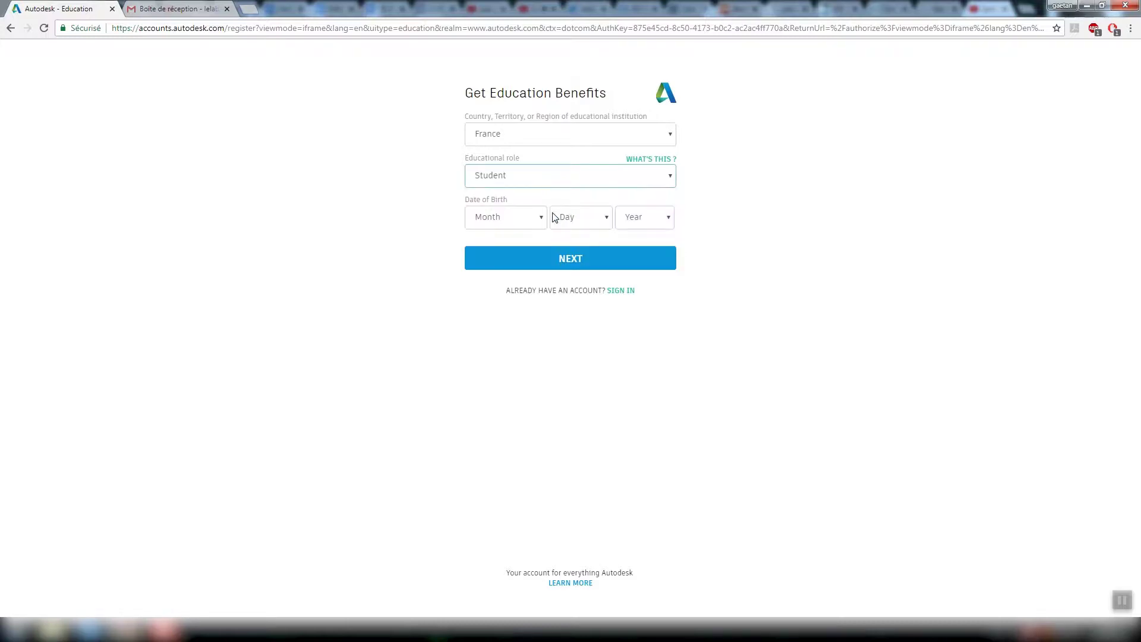
left_click(526, 222)
left_click(516, 249)
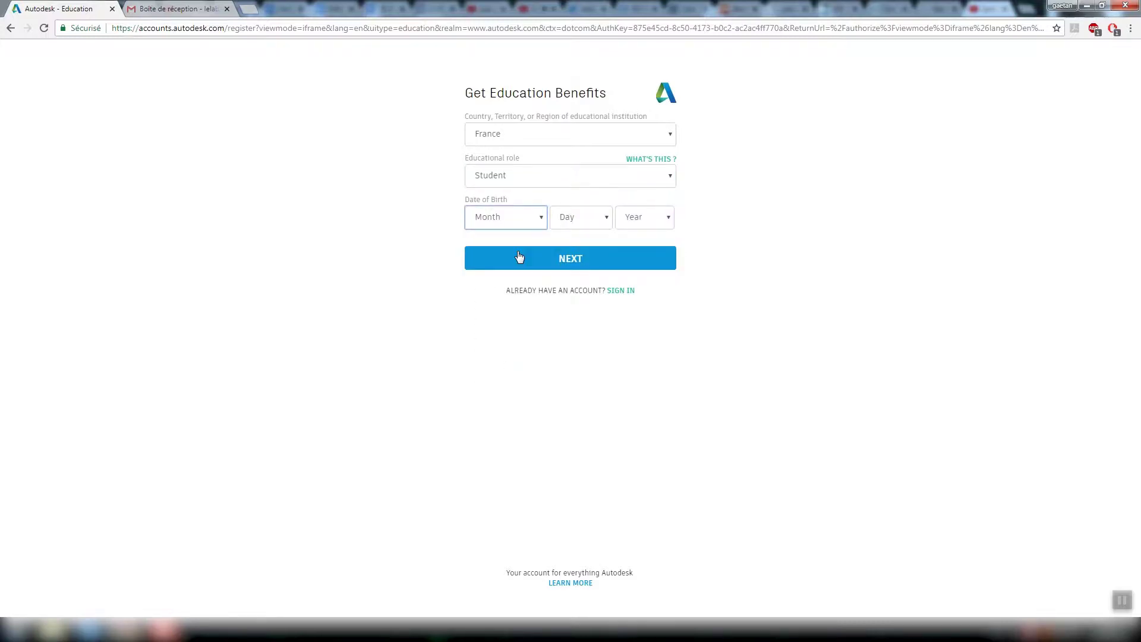
left_click(589, 220)
left_click(583, 295)
left_click(650, 227)
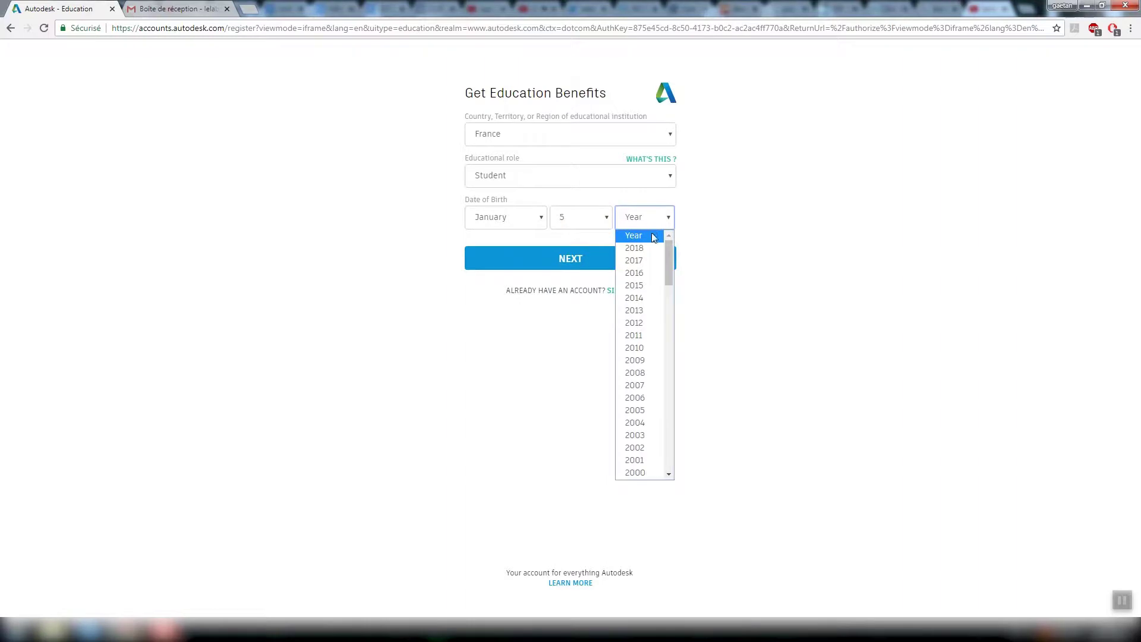
scroll(651, 380, "down", 2)
scroll(650, 398, "down", 2)
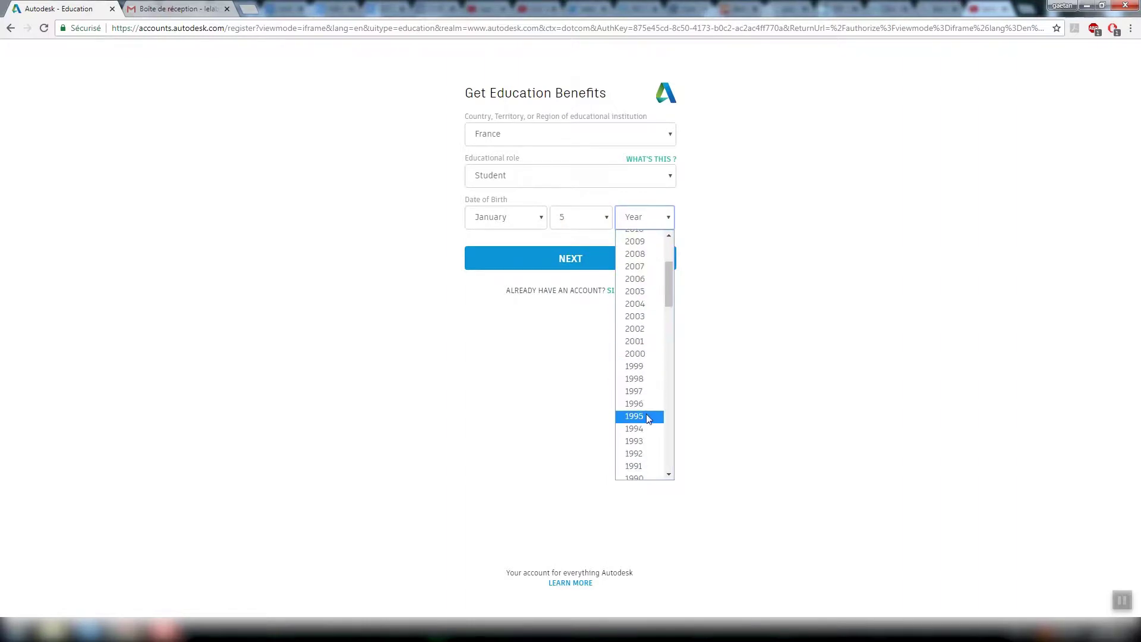
left_click(650, 408)
left_click(607, 258)
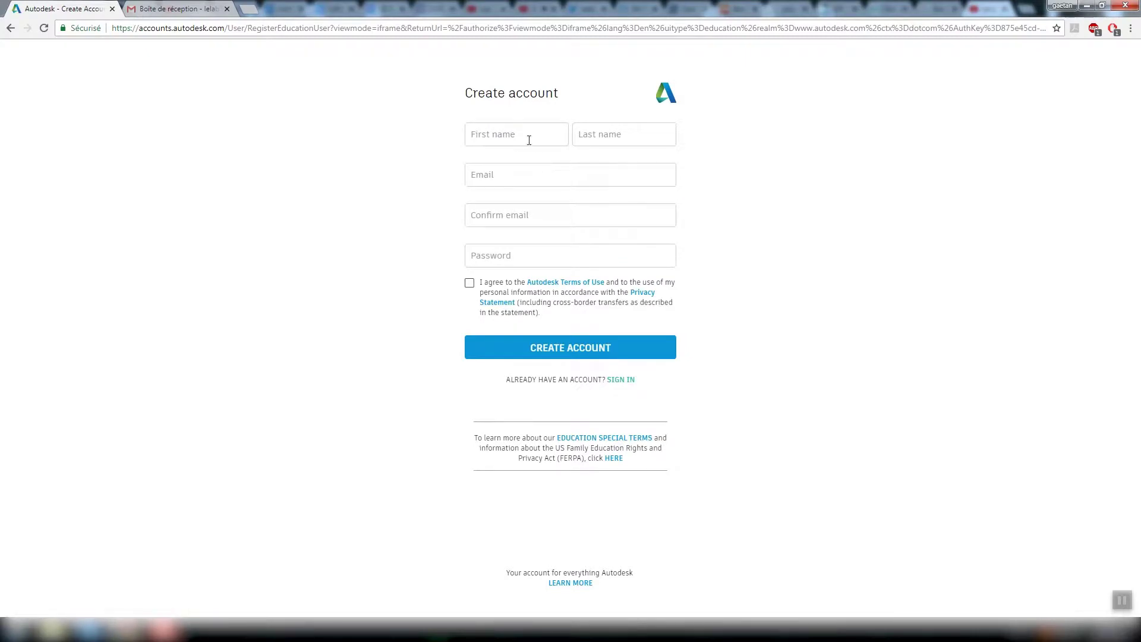
Enter the user's first name, e-mail twice and password, accept the terms, and create the account
left_click(529, 140)
type("gaetan")
left_click(522, 174)
left_click(527, 215)
left_click(511, 255)
type("•••••")
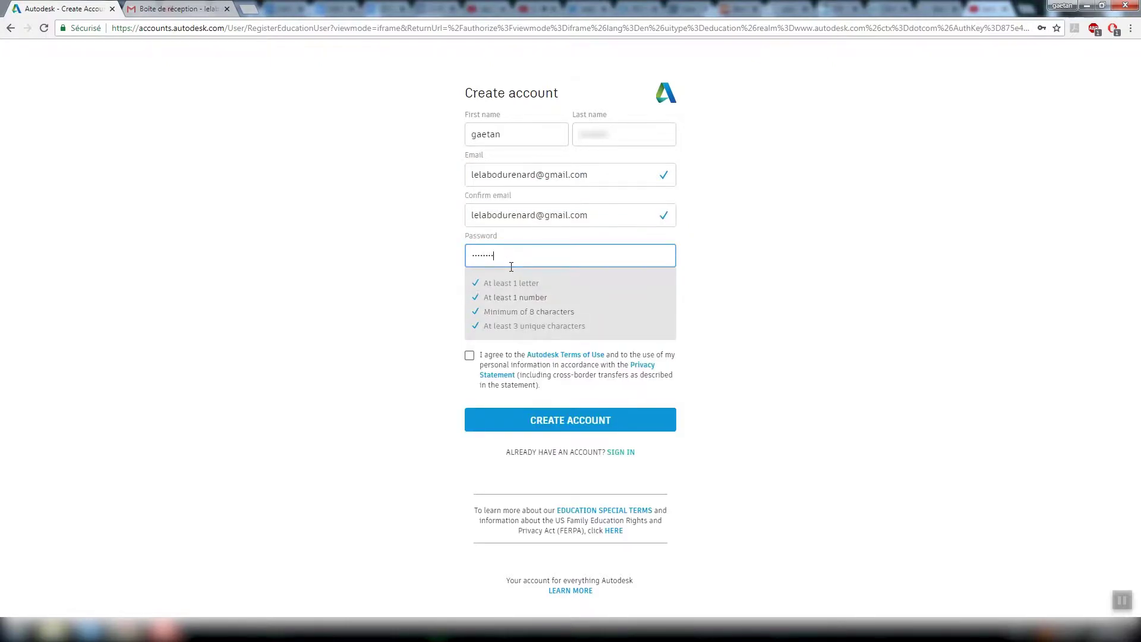
type("•")
left_click(469, 284)
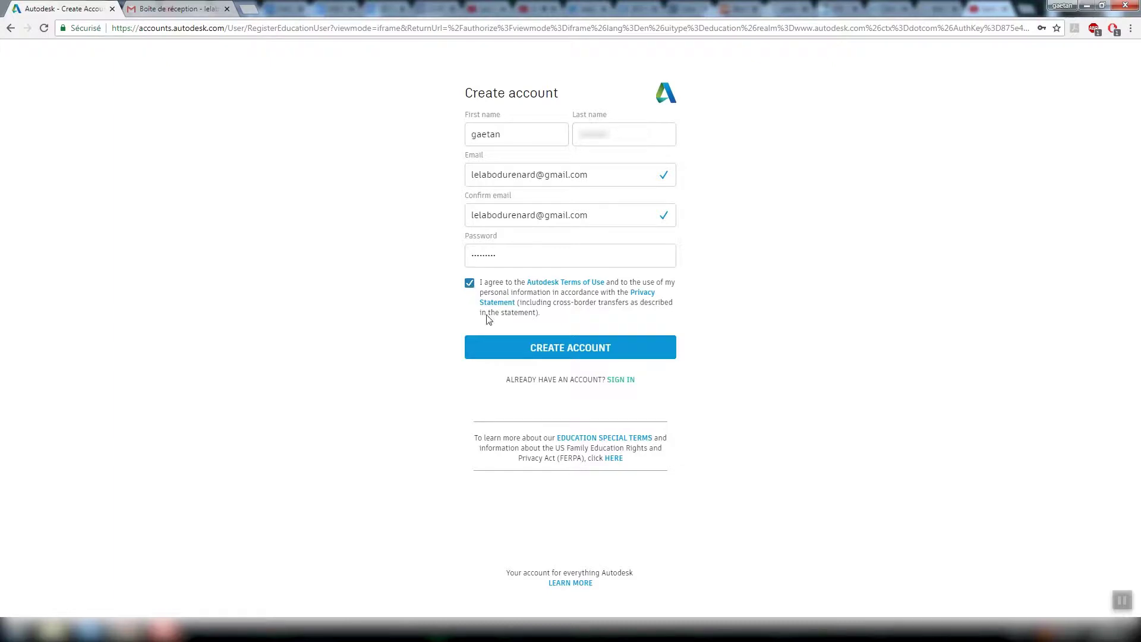
left_click(530, 347)
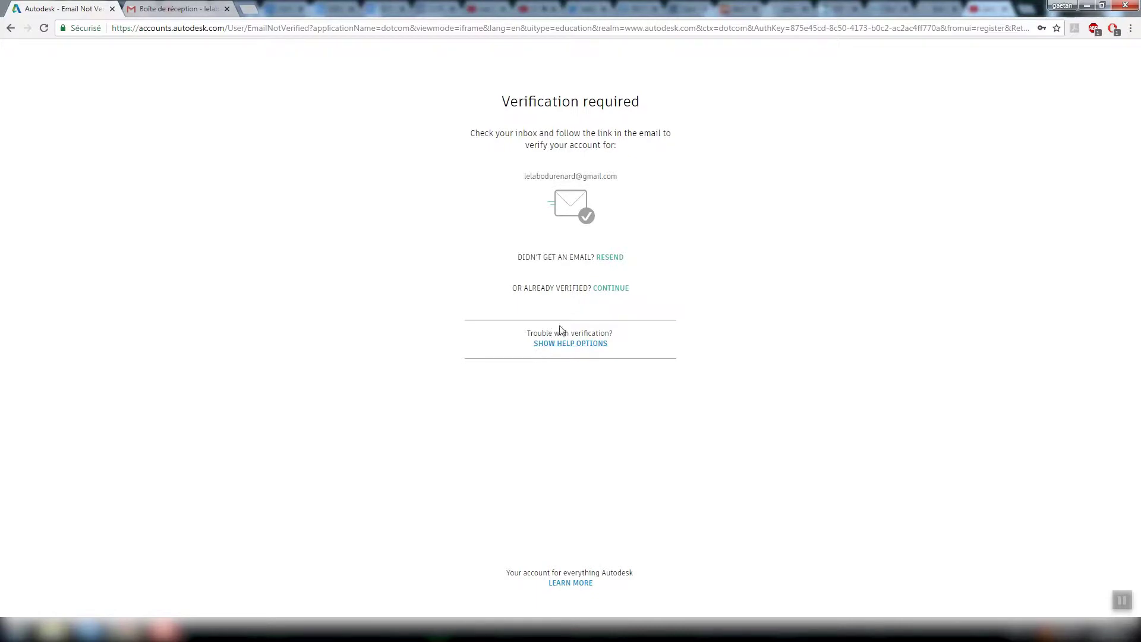
Open the Autodesk verification e-mail in Gmail and follow its verification link
left_click(179, 9)
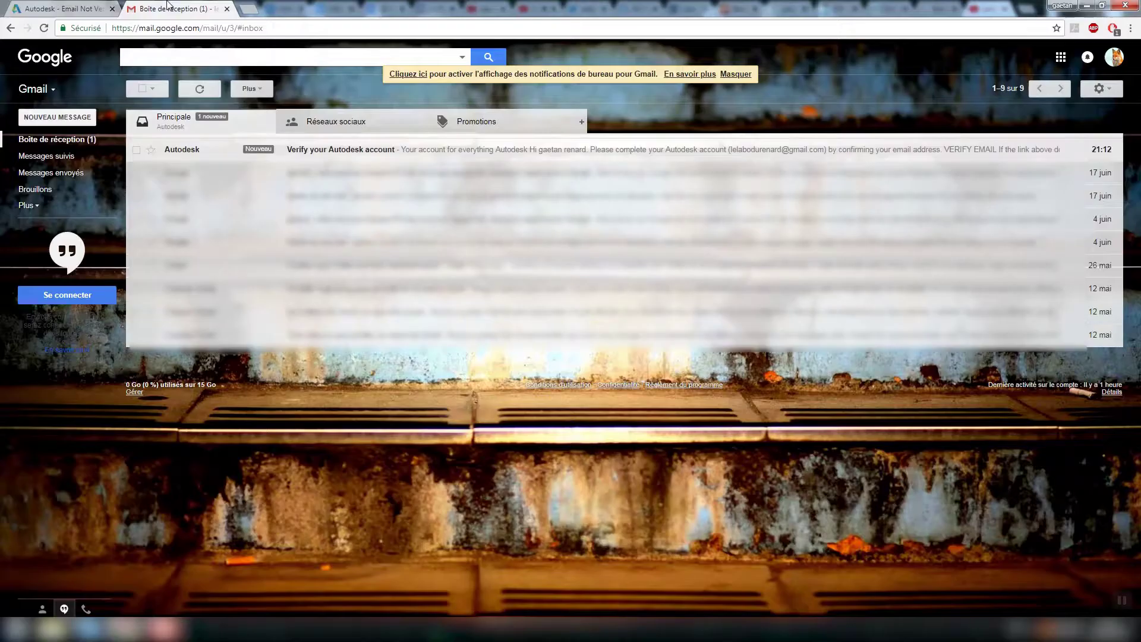
left_click(372, 153)
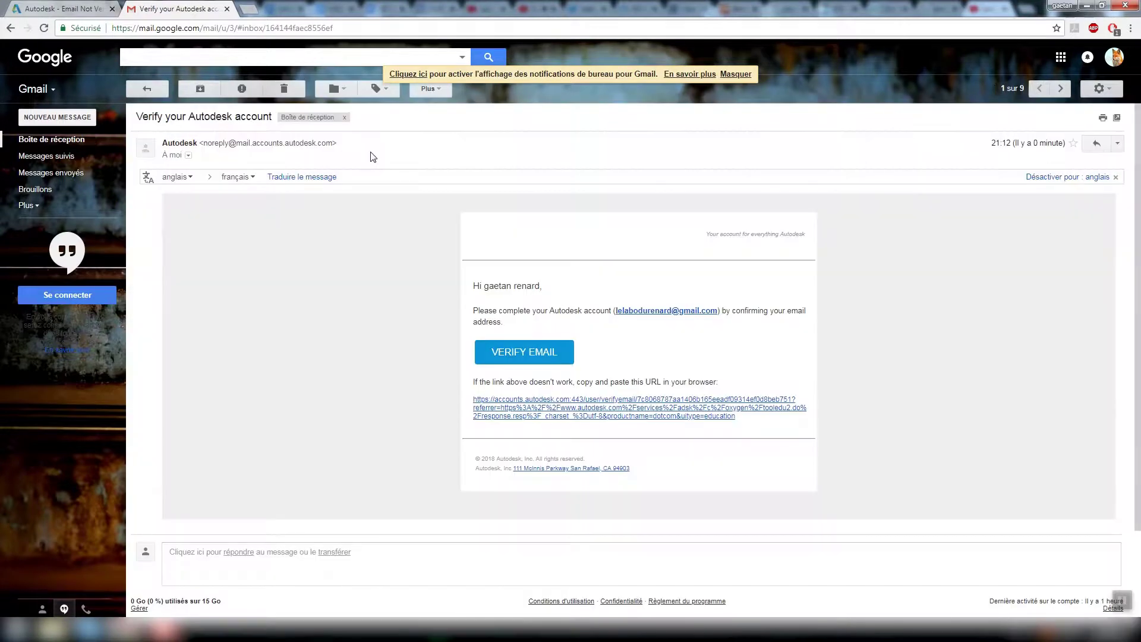
left_click(528, 373)
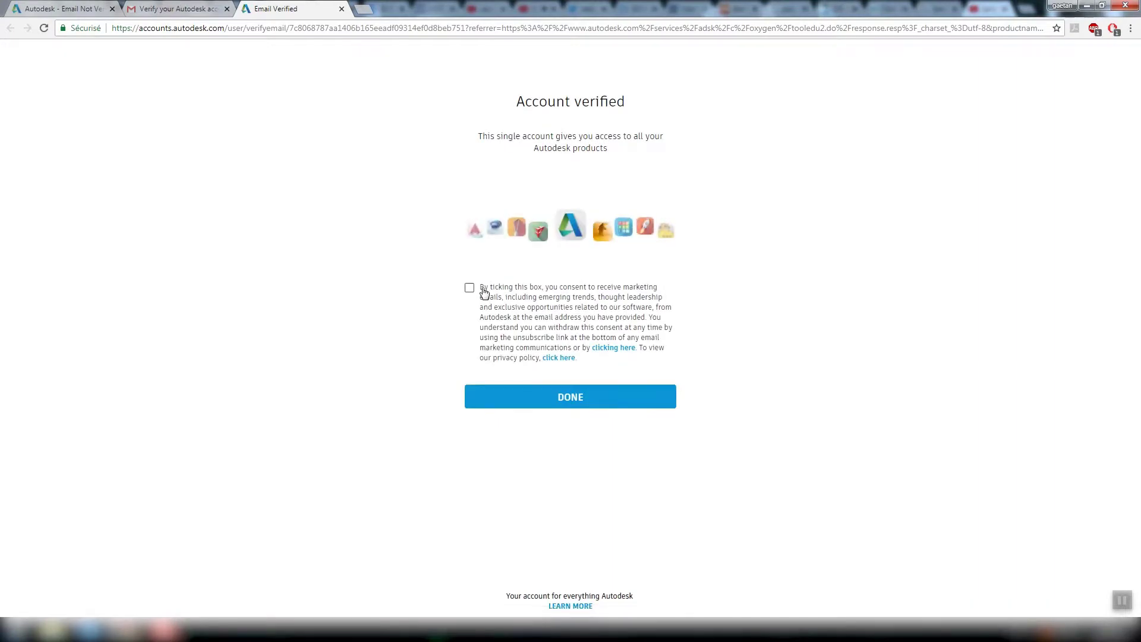
Submit education details: Collège Victor Hugo, study area Others, enrolled from January
left_click(515, 391)
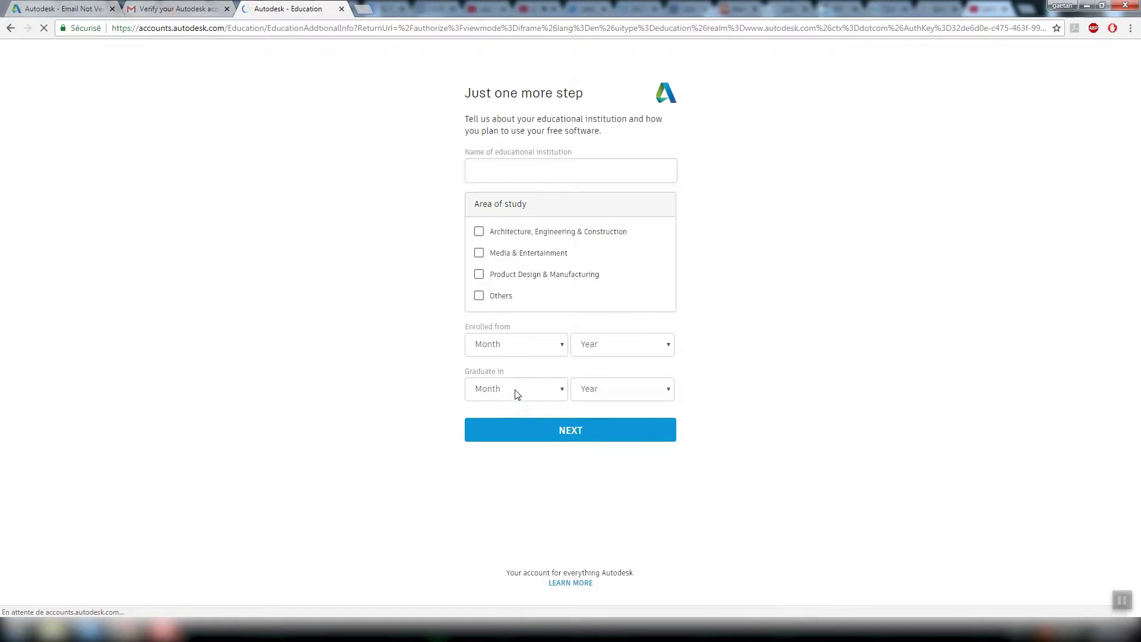
left_click(520, 178)
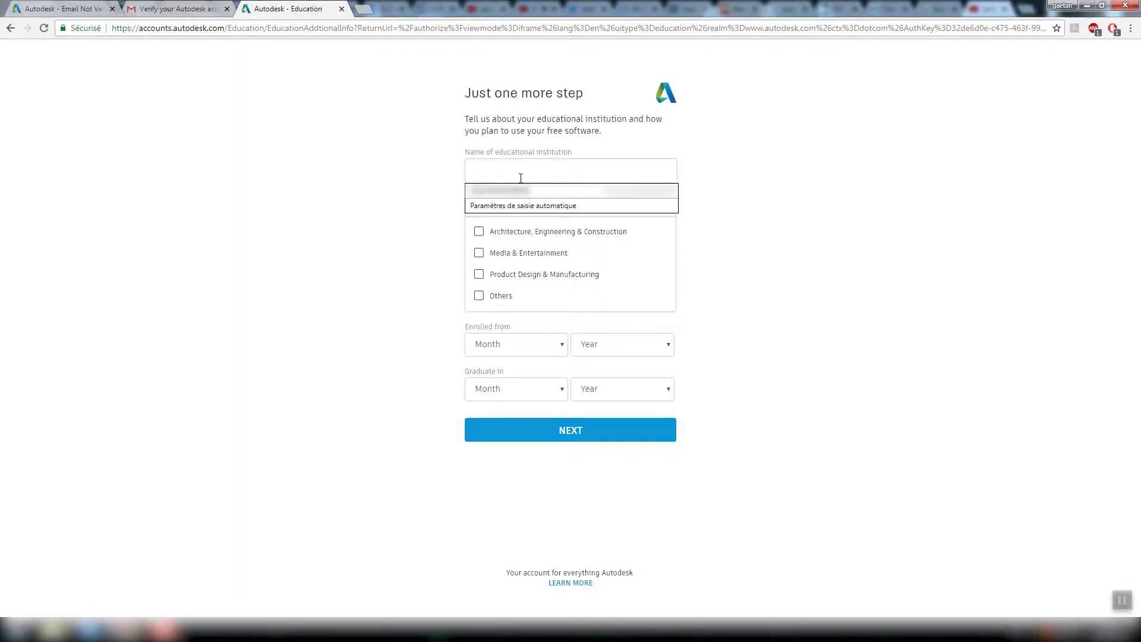
type("victor h")
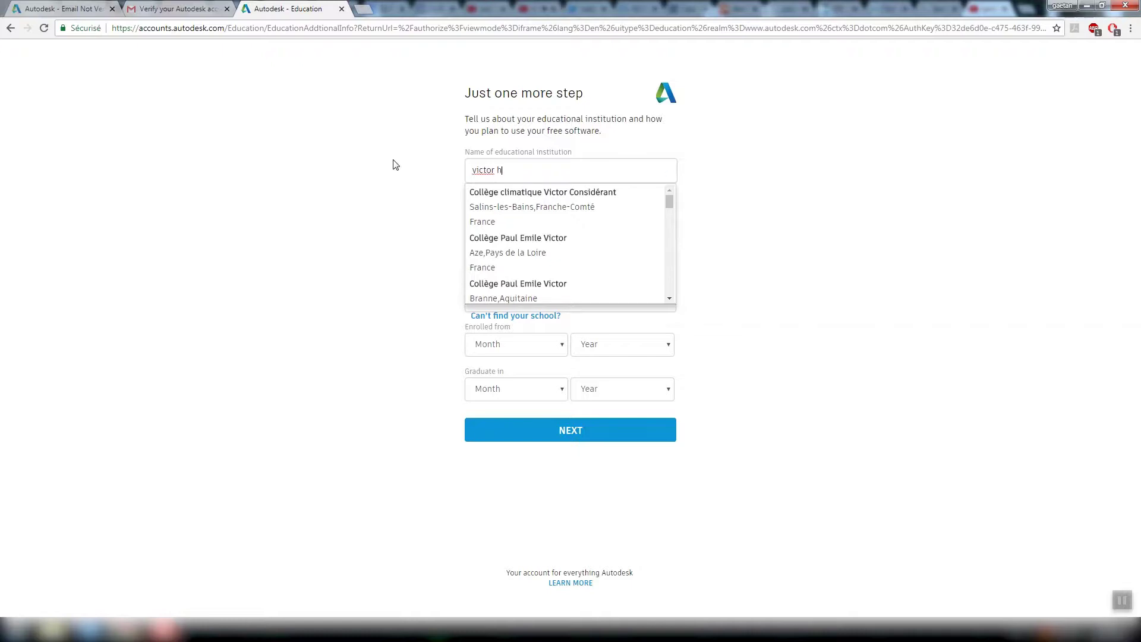
type("ugi")
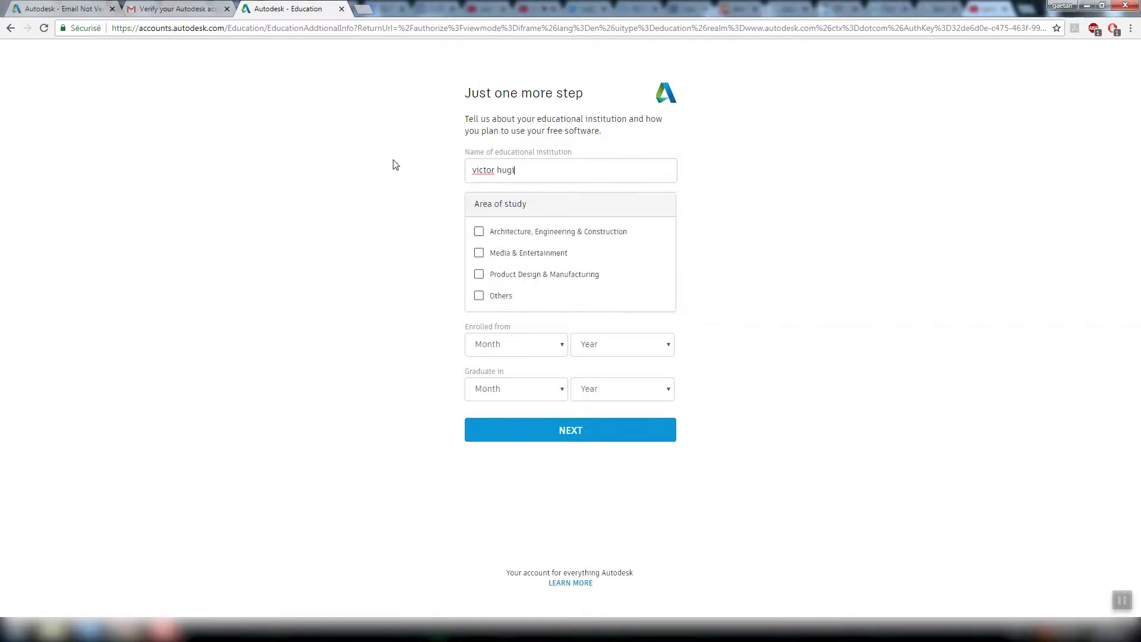
left_click(555, 260)
left_click(481, 297)
left_click(511, 346)
left_click(519, 375)
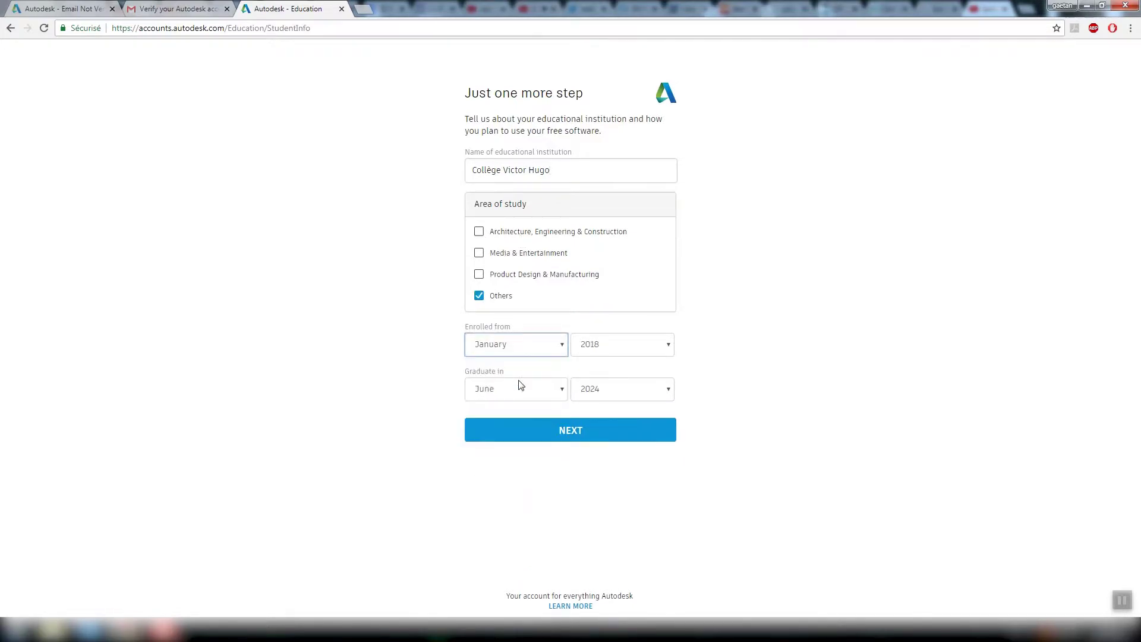
left_click(580, 437)
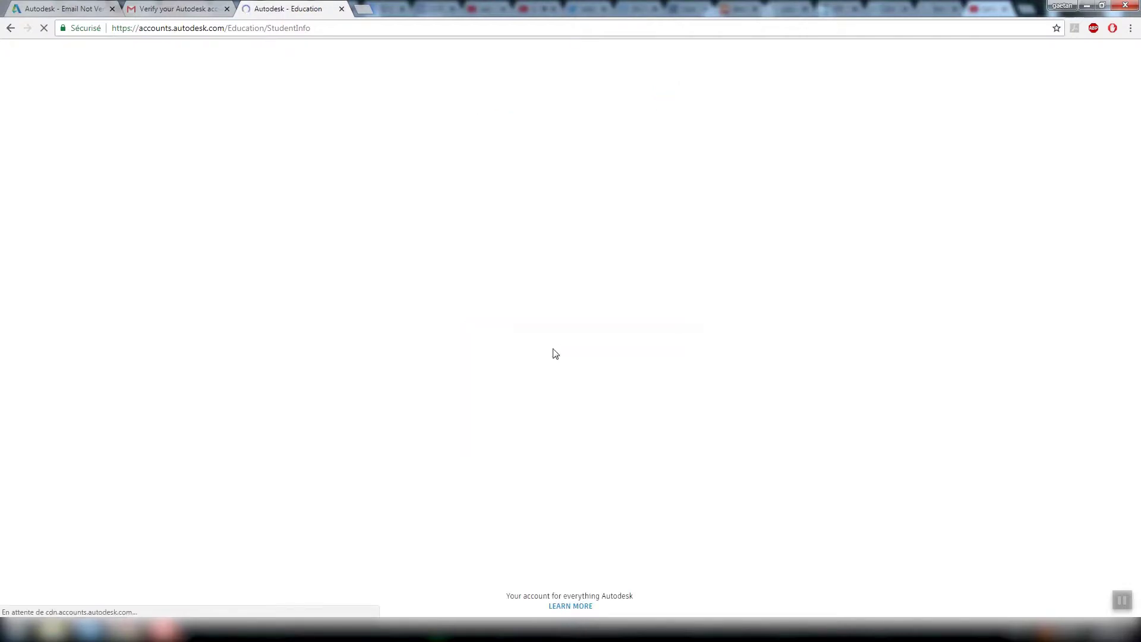
Continue to the Fusion 360 student page and register the education account
left_click(555, 319)
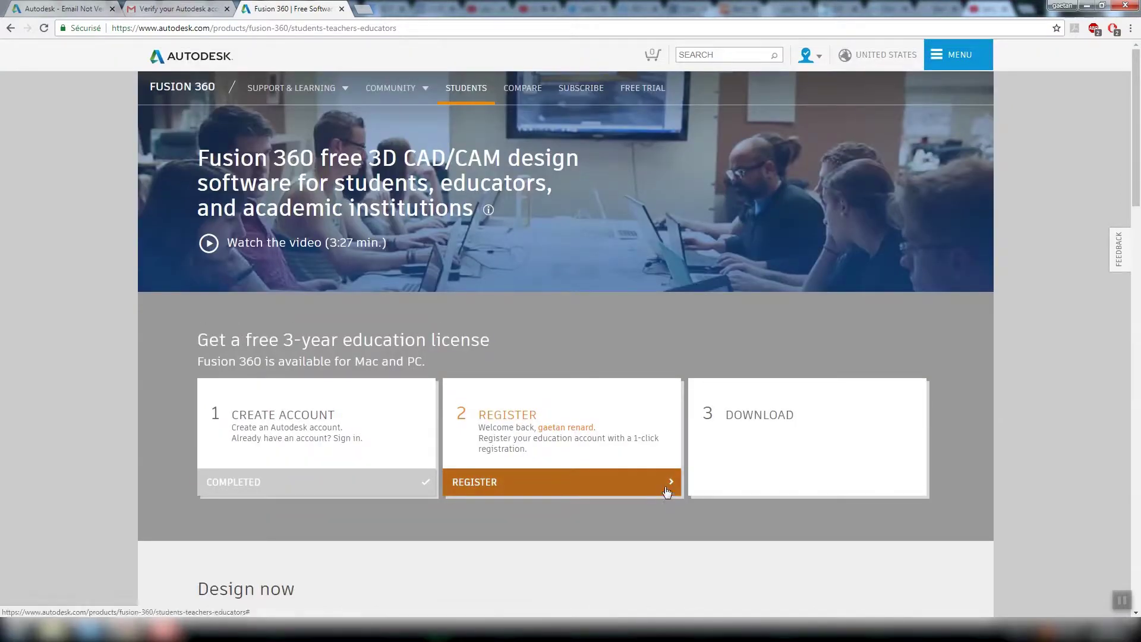
left_click(667, 491)
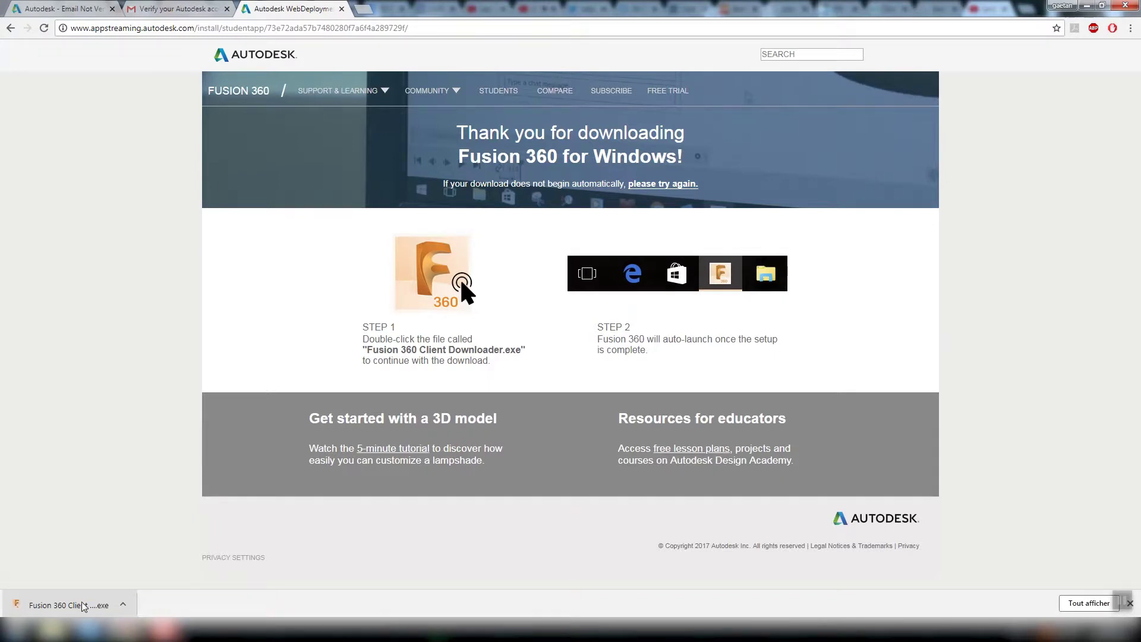
Run the downloaded Fusion 360 installer, allowing it past the security warning
left_click(87, 613)
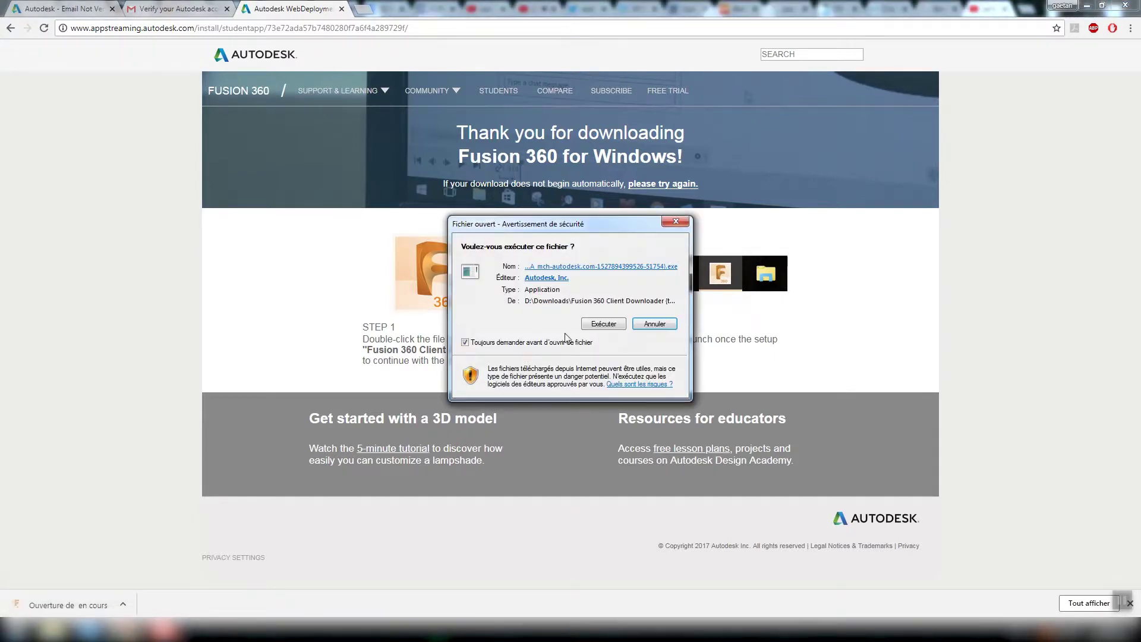
left_click(609, 325)
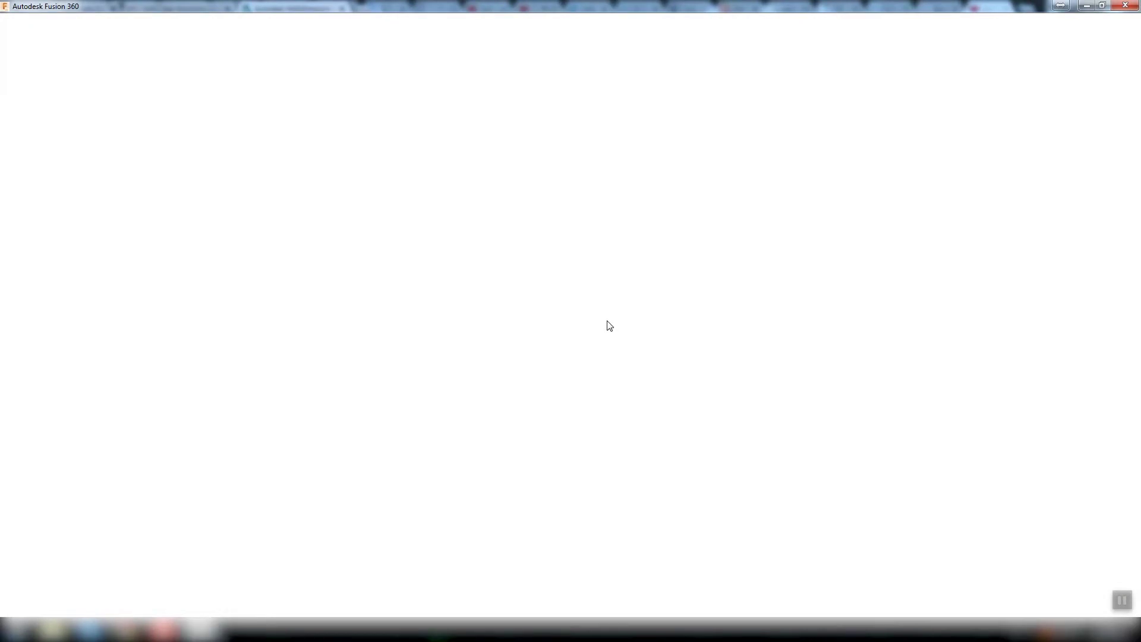
Sign in to Fusion 360 with the account e-mail and password, skipping protection setup and intro
key("Return")
type("••••••")
key("Return")
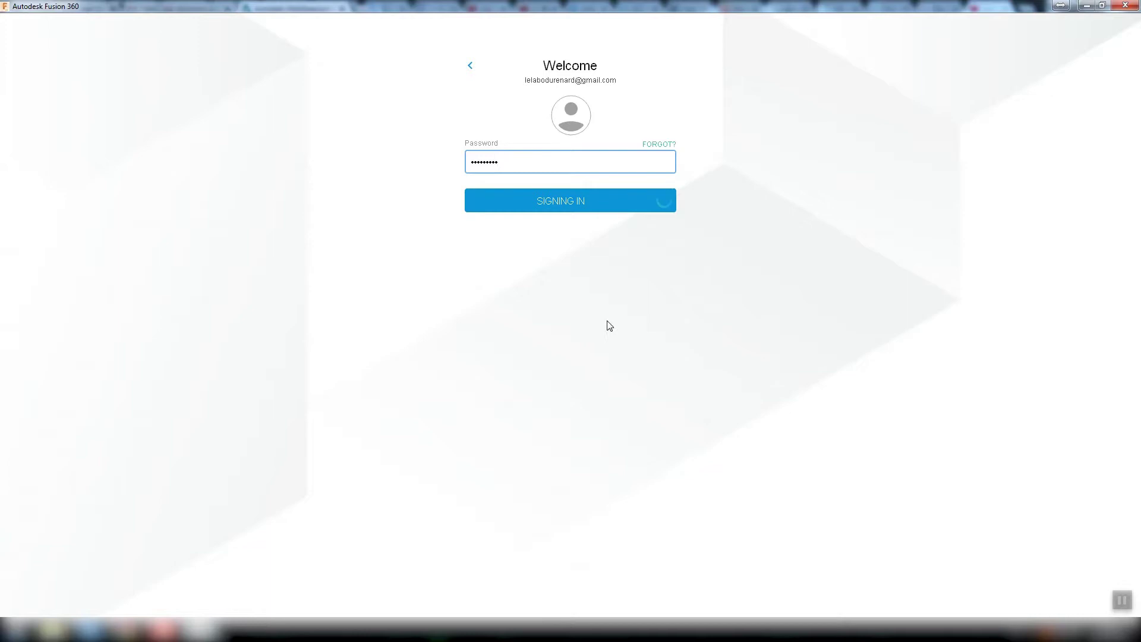
left_click(600, 321)
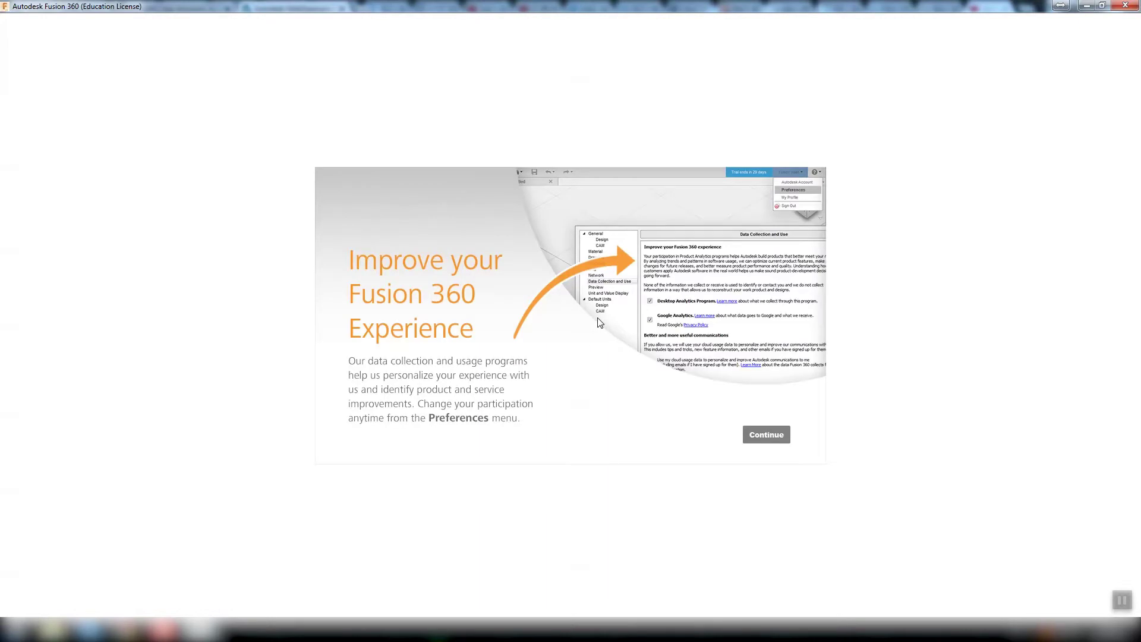
left_click(776, 443)
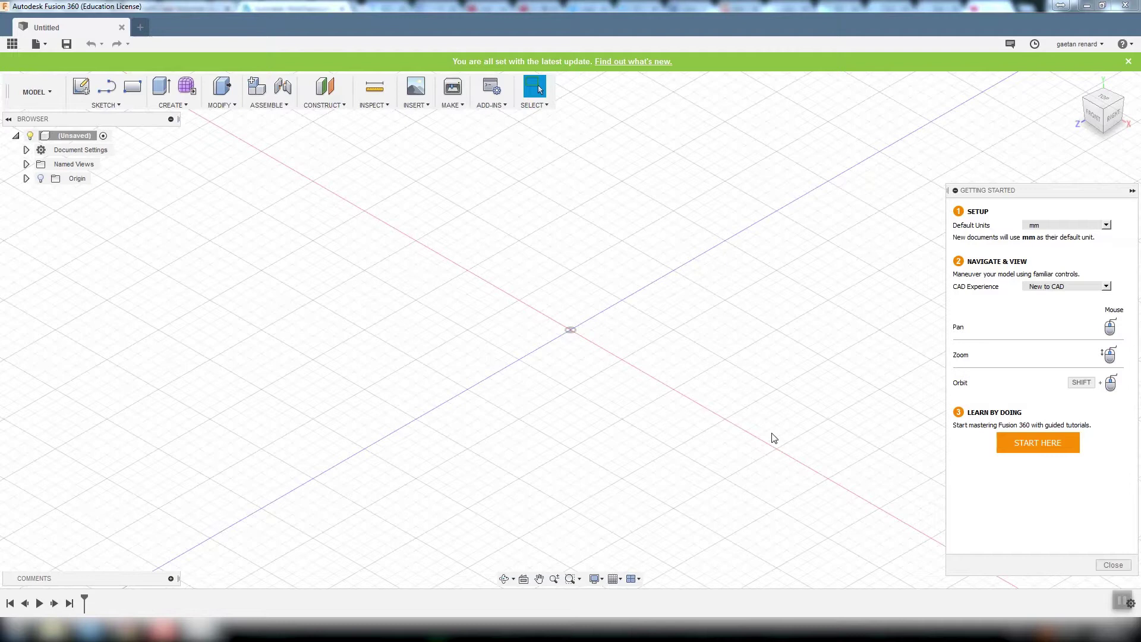
Set the CAD experience to SolidWorks navigation and bring up the guided tutorials
left_click(1100, 288)
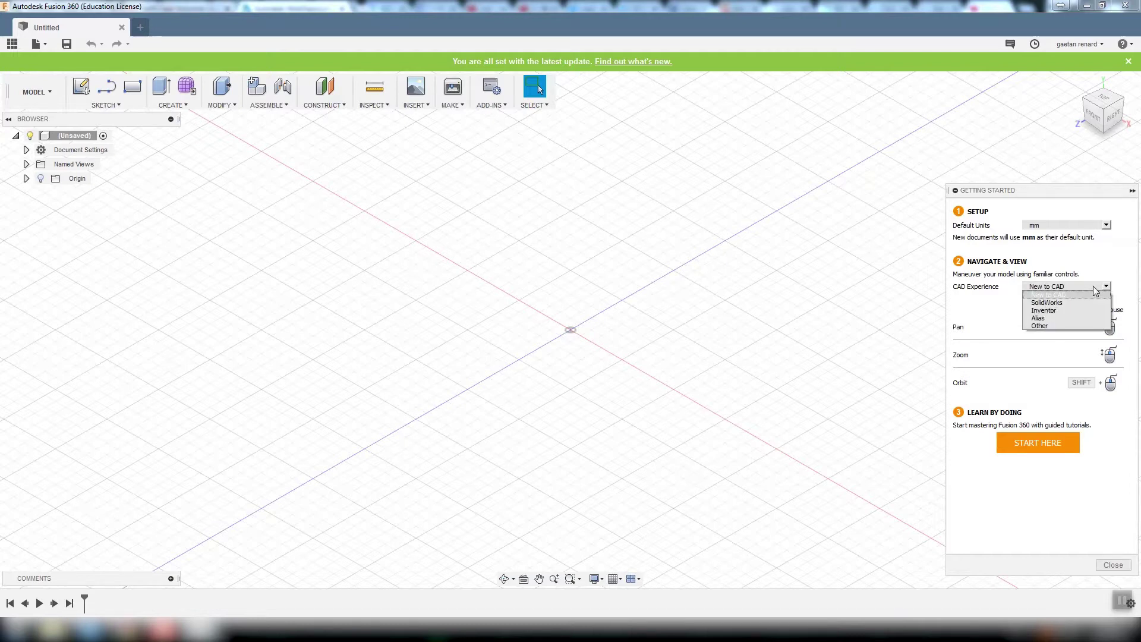
left_click(1078, 303)
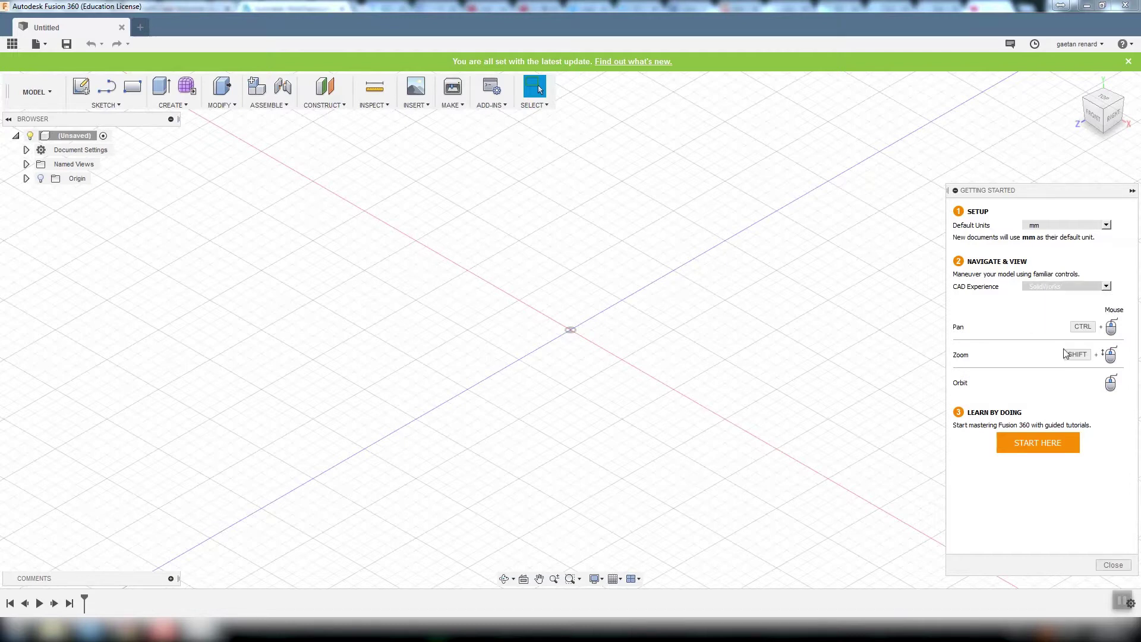
left_click(1037, 444)
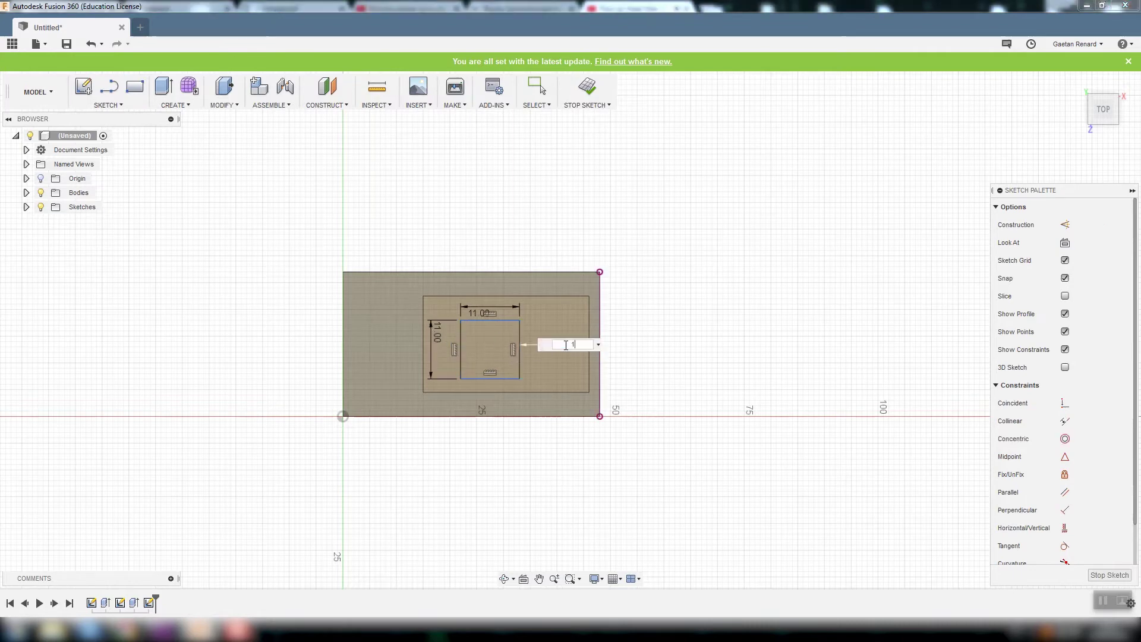
Dimension the square's side to 15 mm and bring up sketch context menus
type("5")
key("Return")
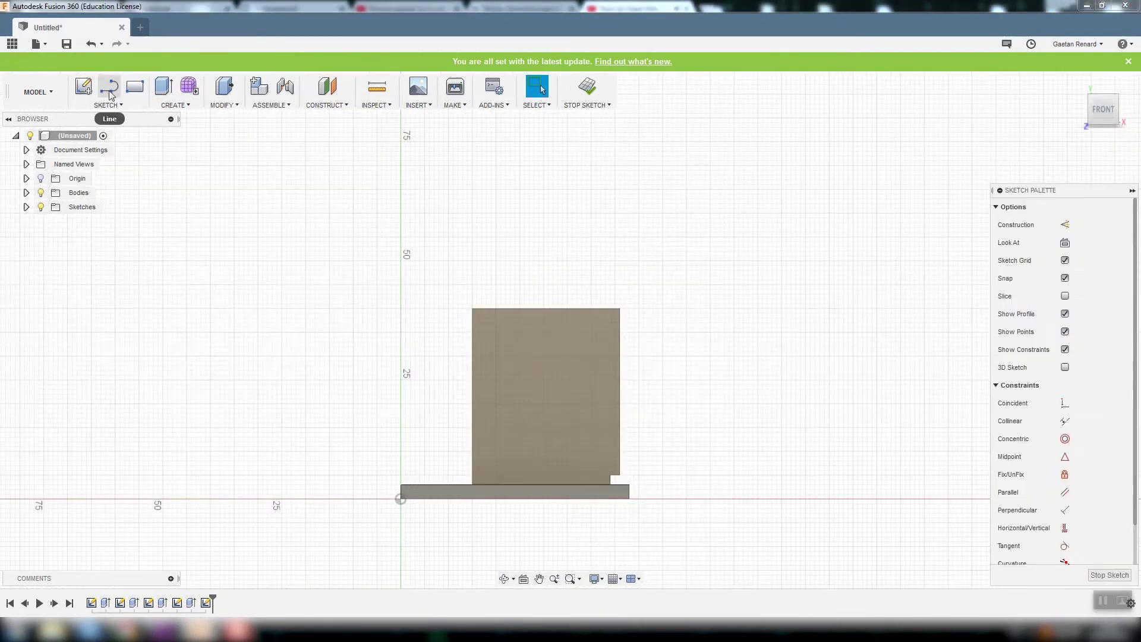
right_click(564, 333)
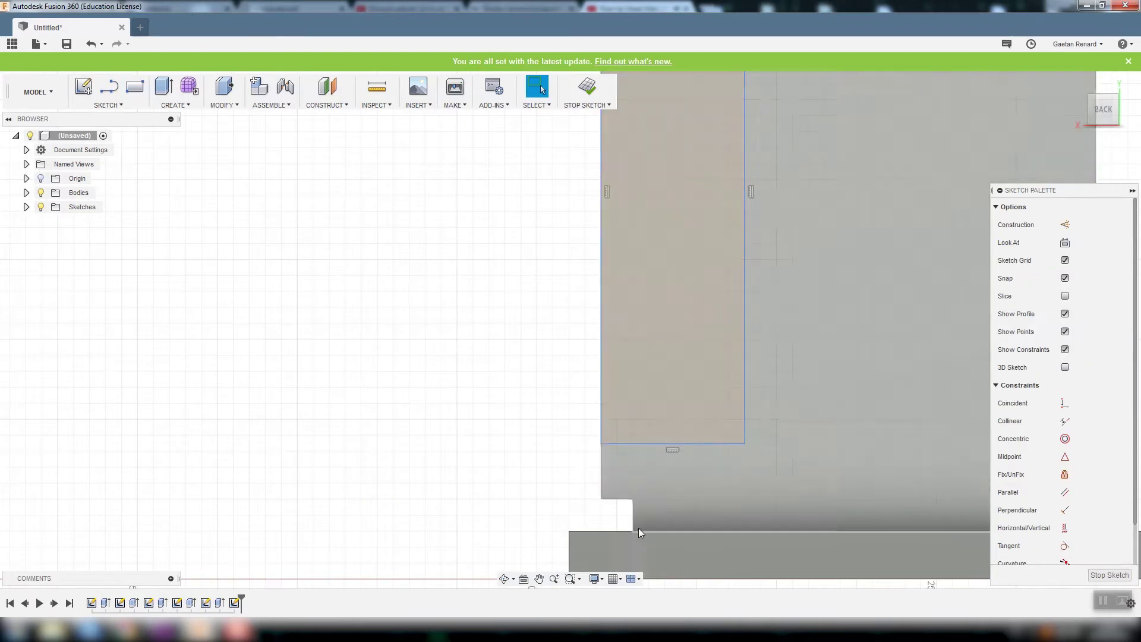
right_click(615, 502)
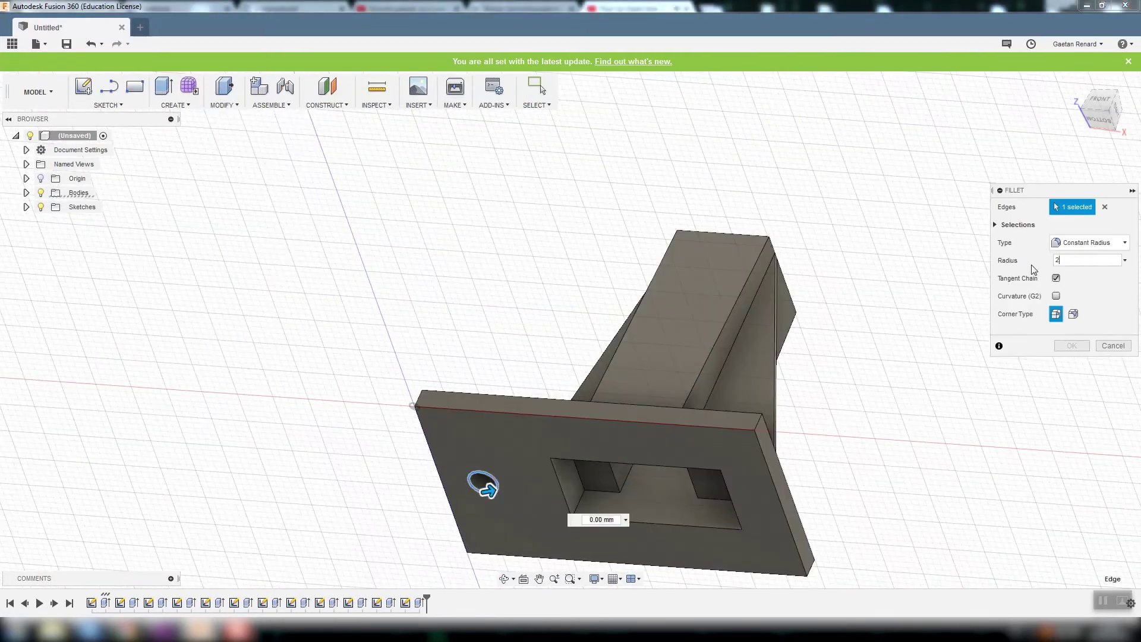
Apply the radius-2 fillet to the base edge and orbit to view the model from above
key("Return")
mouse_move(797, 456)
middle_mouse_down("shift")
mouse_move(986, 244)
mouse_move(1055, 428)
middle_mouse_up("shift")
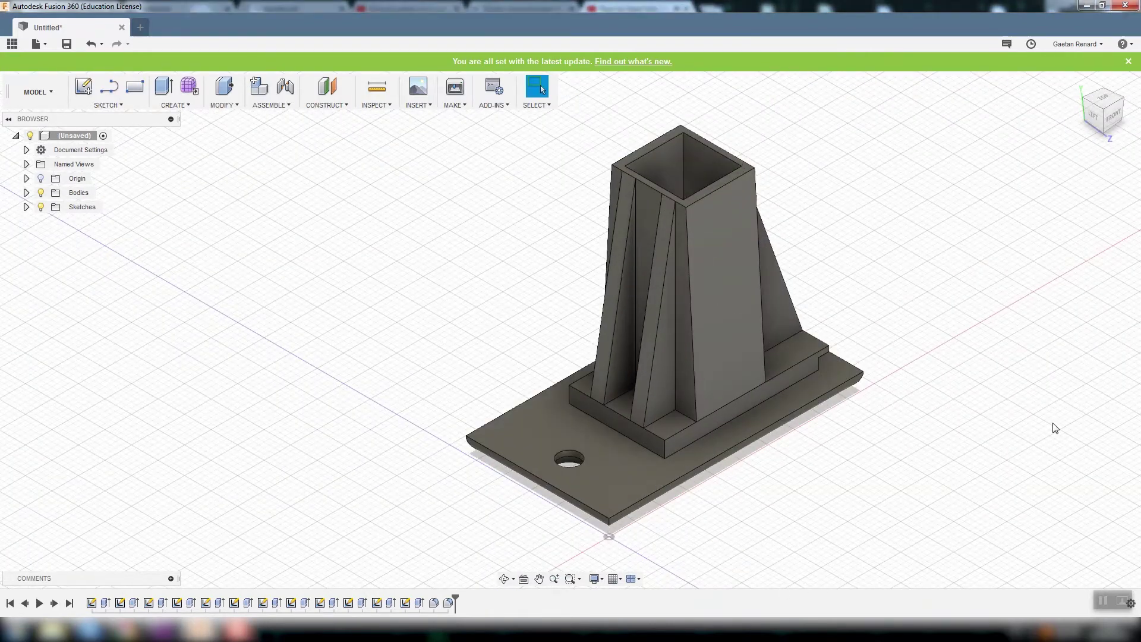